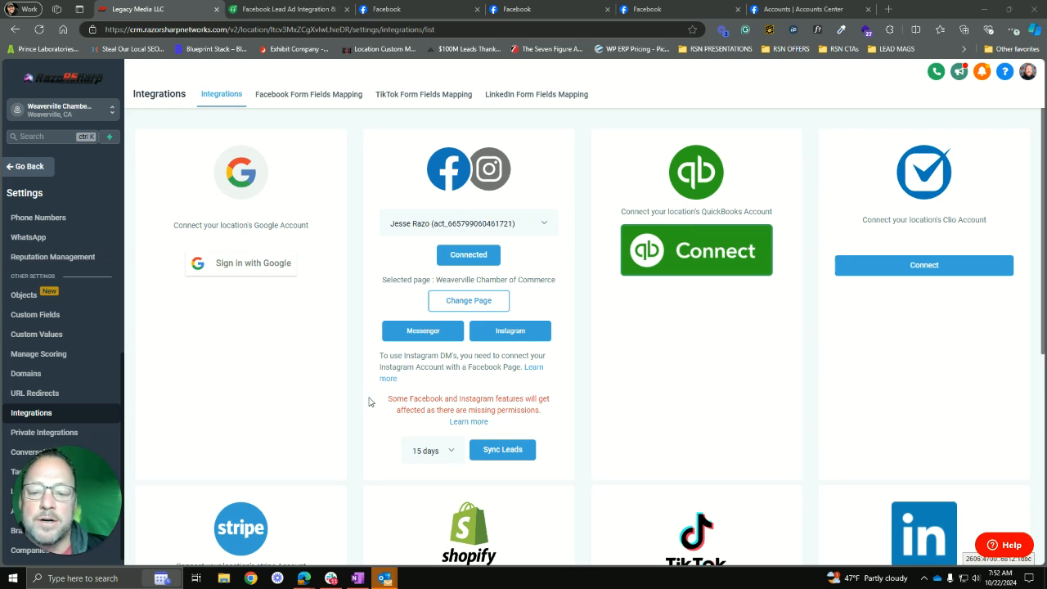
Examine the missing-permissions warning on the Facebook and Instagram integration and the list of affected features.
left_click_drag(388, 400, 538, 413)
left_click(547, 416)
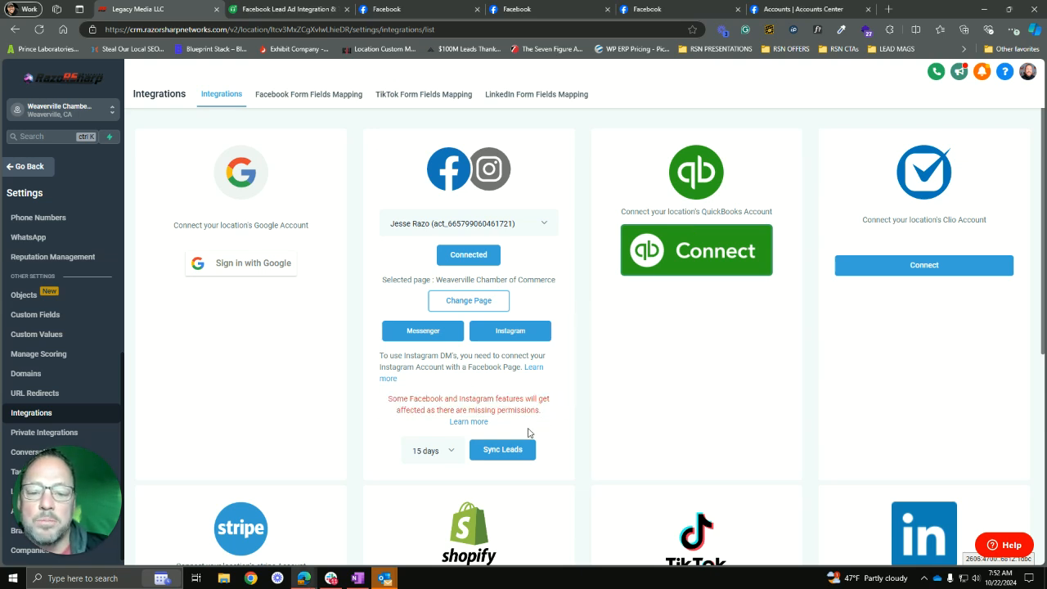
left_click(469, 421)
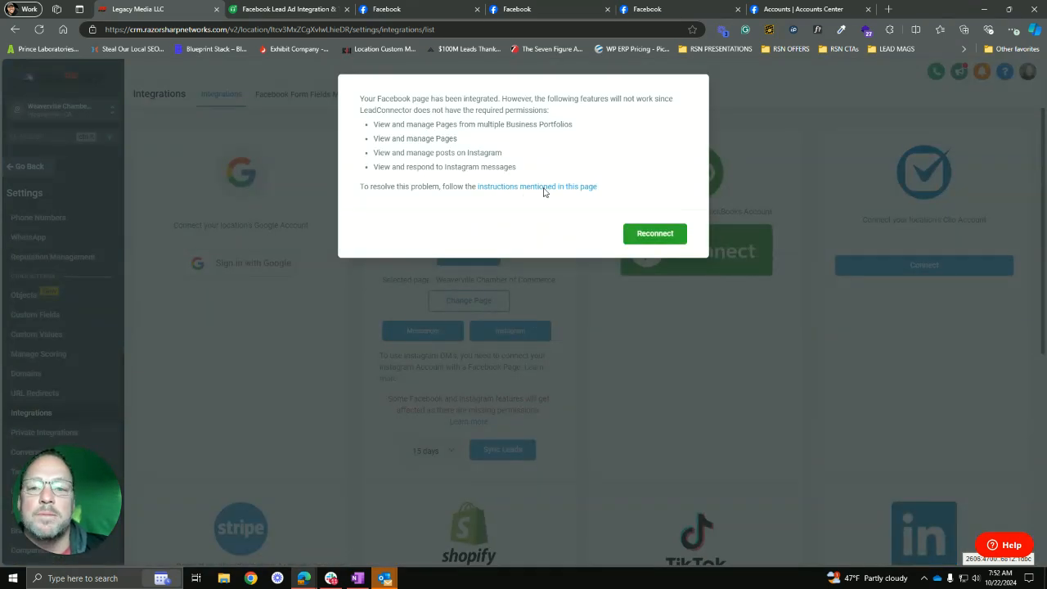
left_click_drag(373, 127, 519, 172)
left_click(537, 98)
left_click(770, 218)
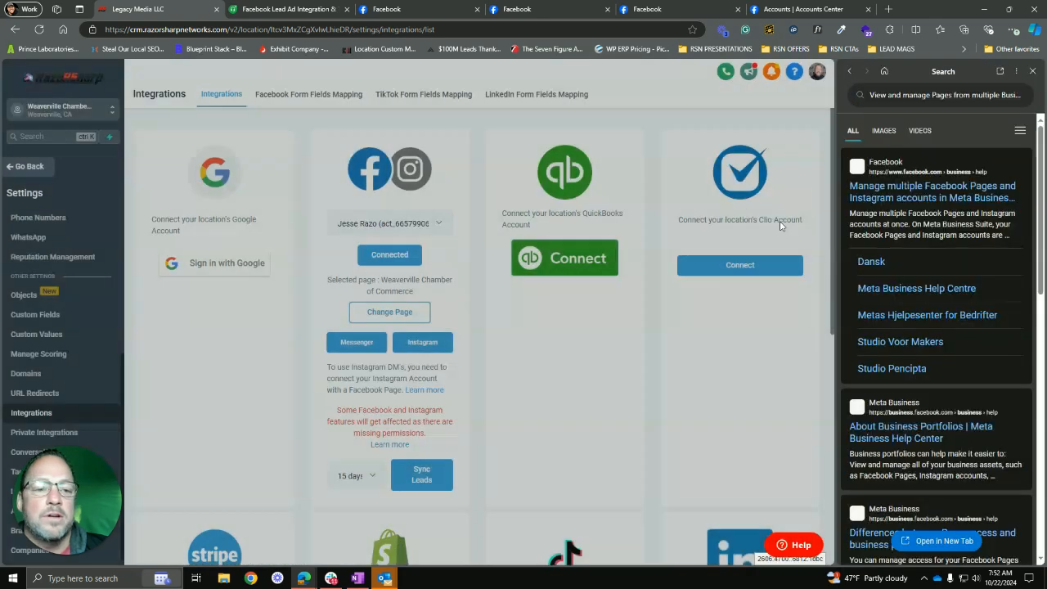
left_click(1032, 72)
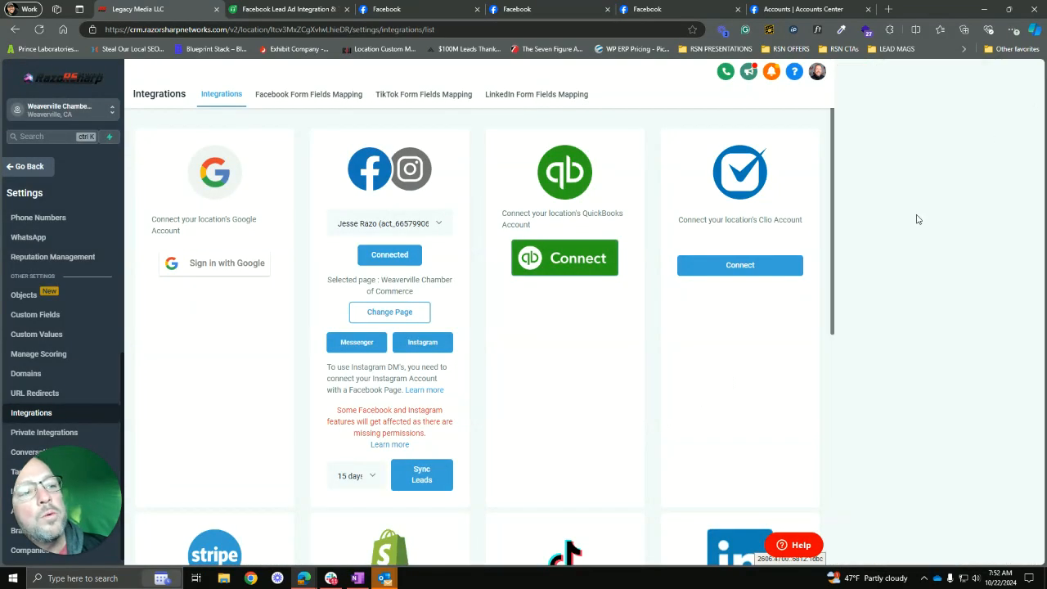
From the Facebook Lead Ad troubleshooting article, follow the second Permission Issue link to Facebook's Business Integrations page and locate LeadConnector.
left_click(299, 13)
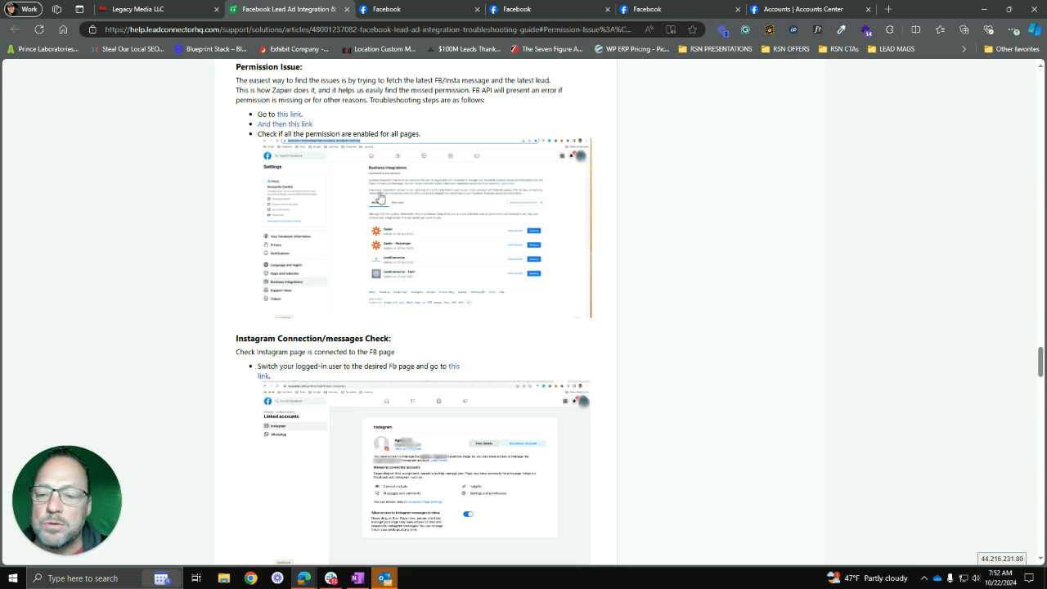
left_click(286, 124)
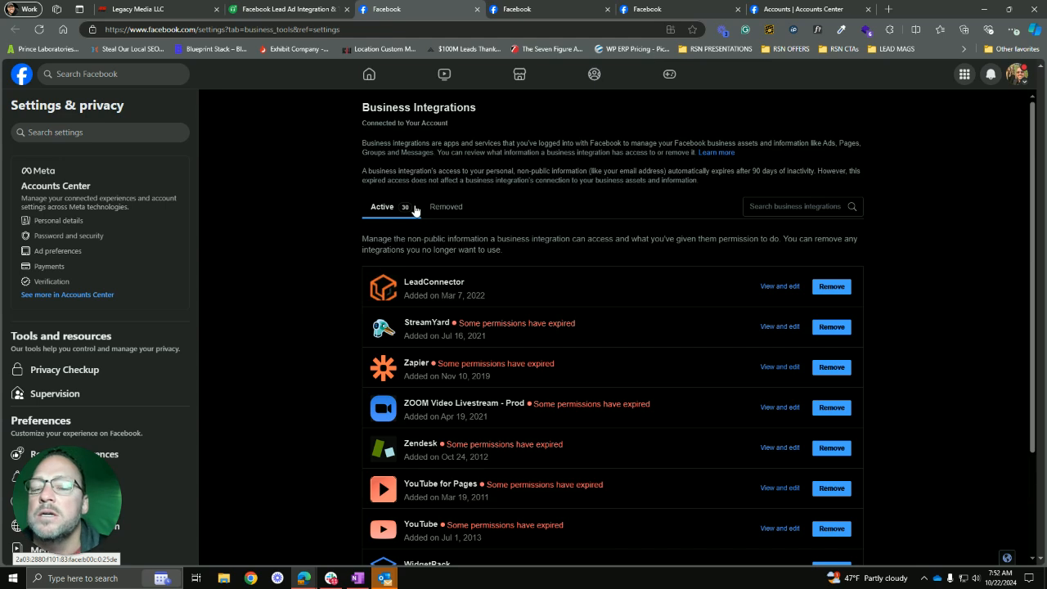
left_click_drag(484, 111, 352, 109)
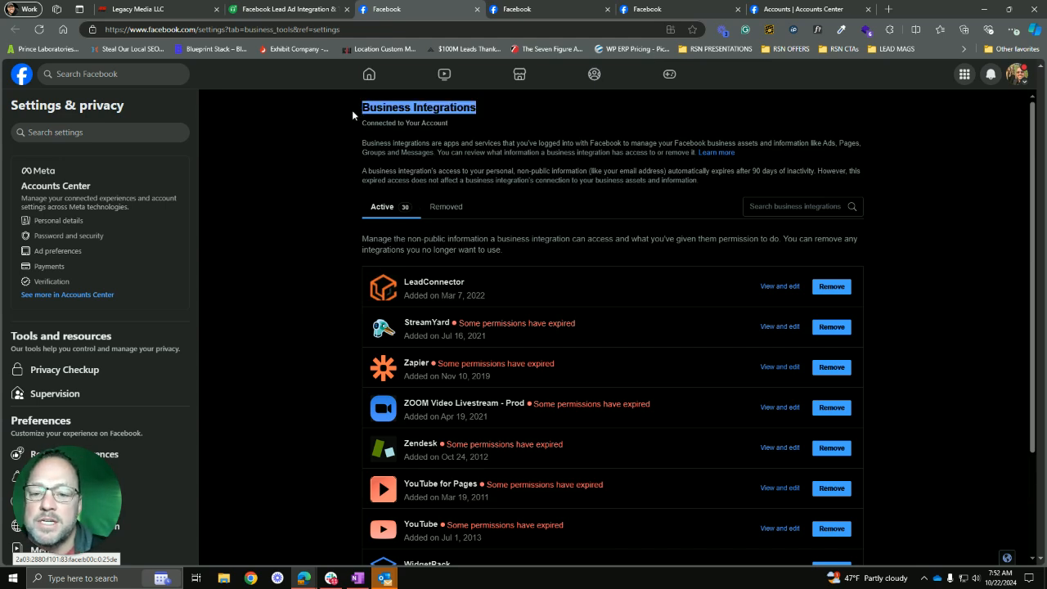
left_click_drag(404, 283, 460, 285)
left_click(339, 243)
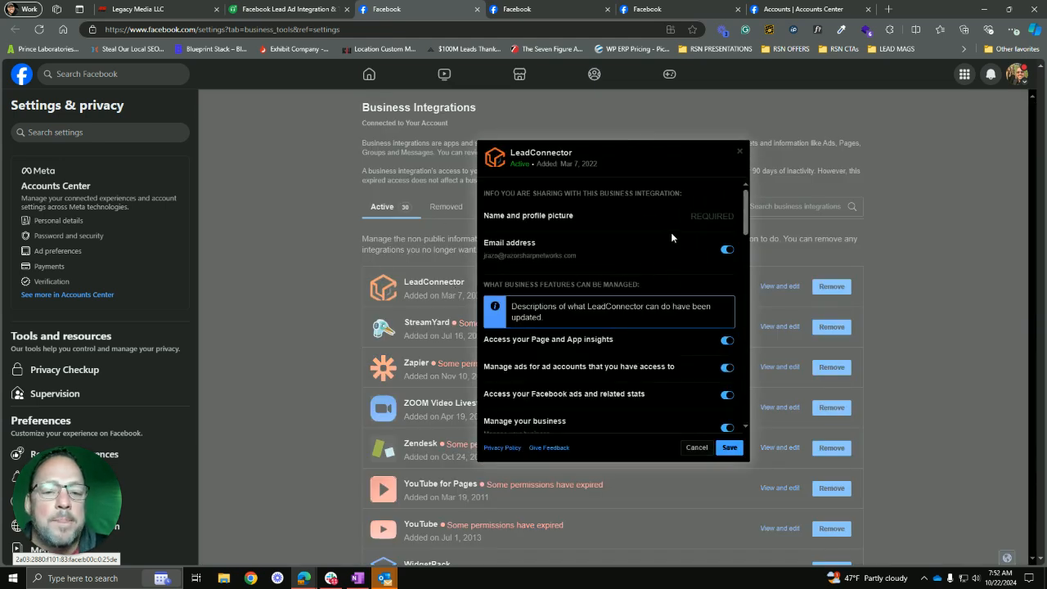
Review LeadConnector's permission settings and expand the full list of Pages it can access.
scroll(605, 213, "down", 10)
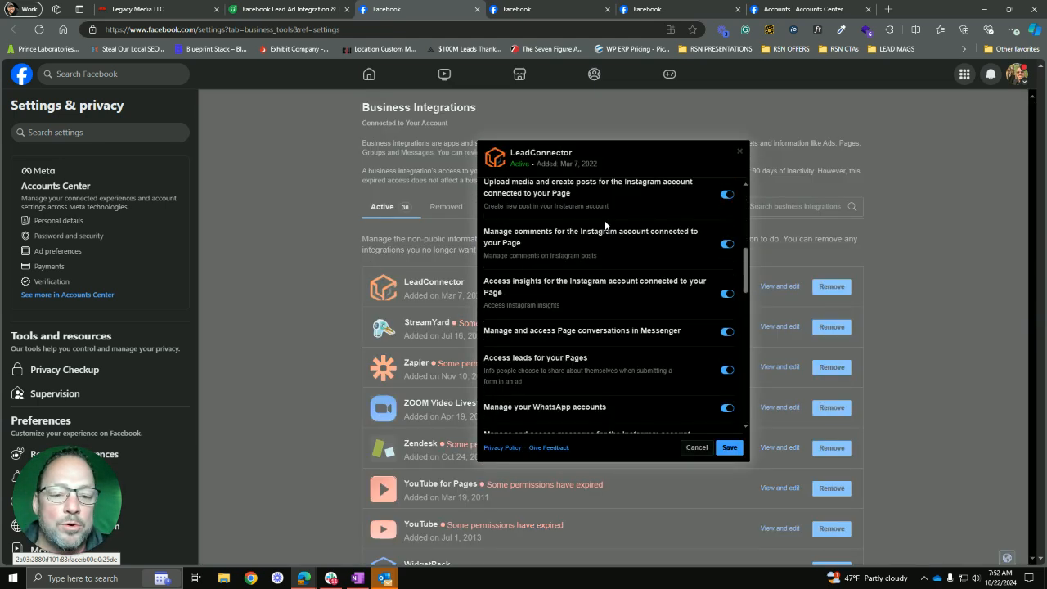
scroll(604, 221, "down", 10)
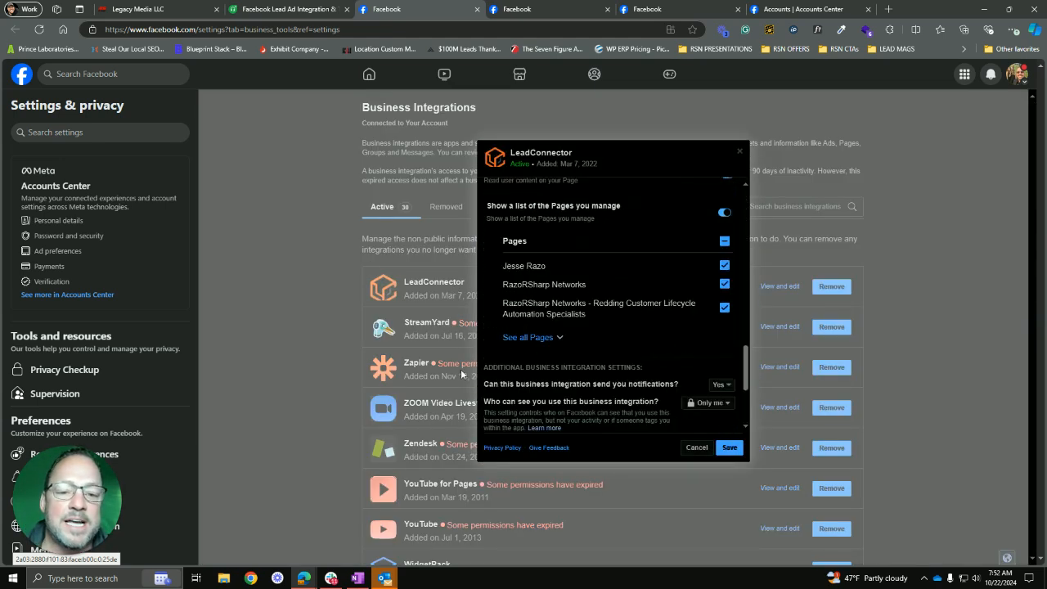
left_click(532, 336)
scroll(620, 282, "down", 5)
scroll(621, 294, "up", 5)
scroll(623, 294, "up", 3)
scroll(623, 293, "down", 4)
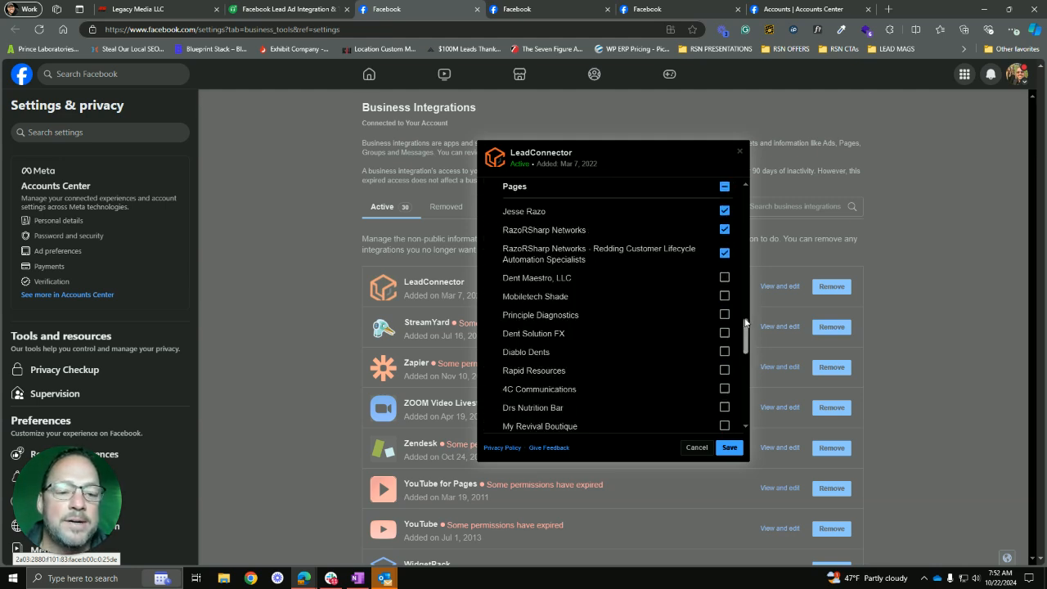
Grant LeadConnector access to every unchecked Page, from Dent Maestro, LLC through Newton's Law of Fitness Club, and save the permissions.
left_click(726, 279)
left_click(725, 297)
left_click(725, 315)
left_click(725, 334)
left_click(723, 353)
scroll(688, 354, "down", 1)
left_click(724, 262)
left_click(725, 280)
left_click(724, 300)
left_click(725, 319)
left_click(724, 336)
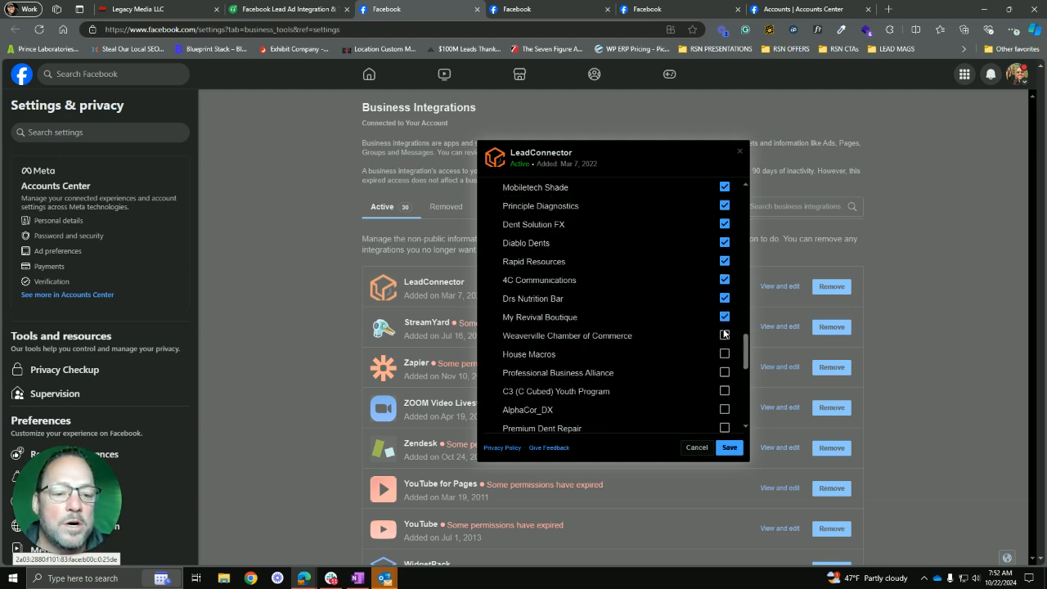
left_click(725, 353)
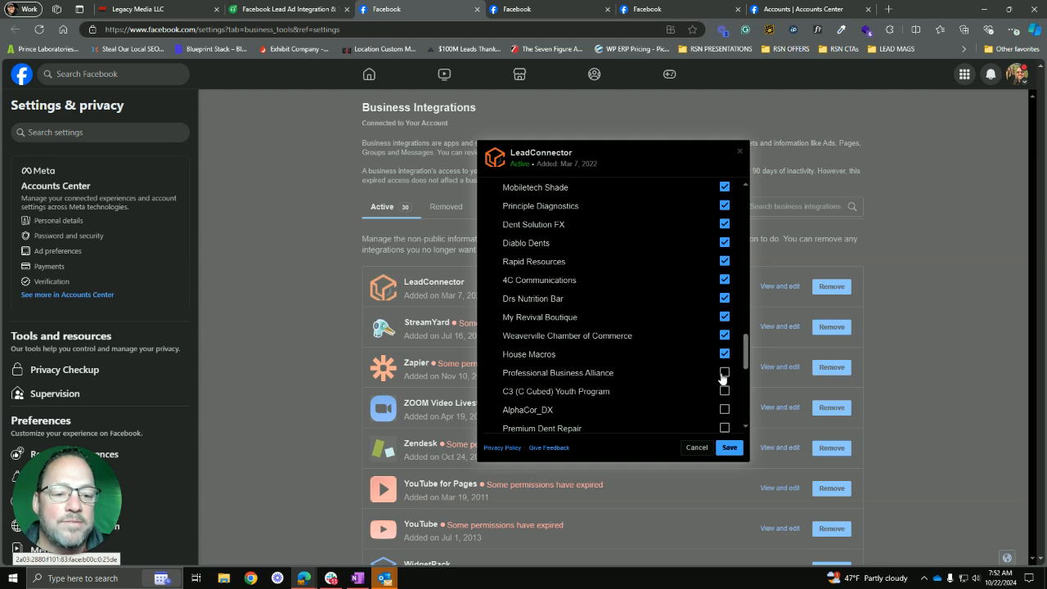
left_click(723, 374)
scroll(688, 379, "down", 1)
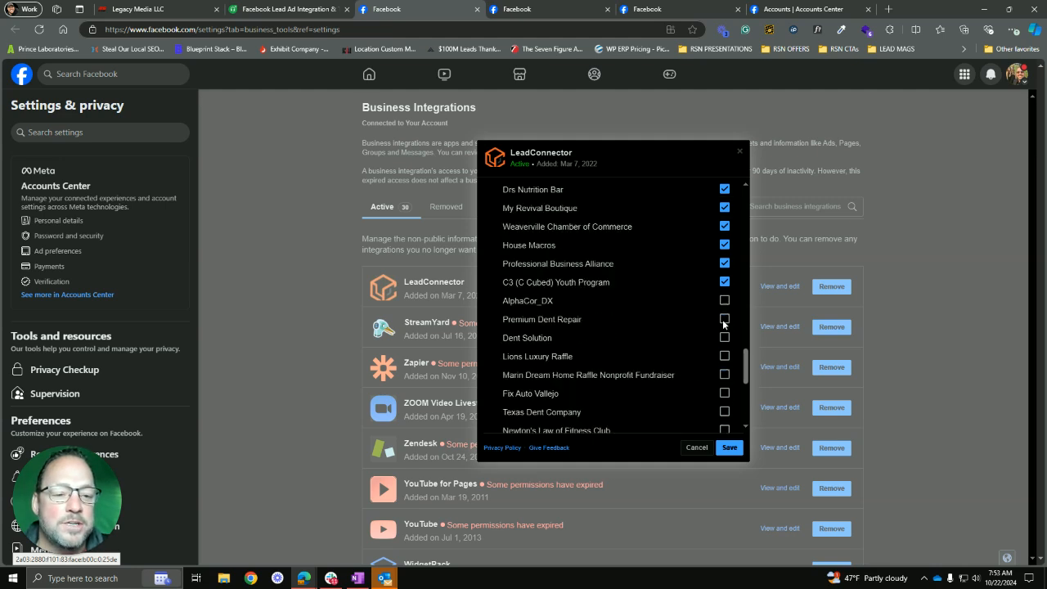
left_click(724, 300)
left_click(725, 319)
left_click(725, 337)
left_click(724, 356)
left_click(724, 375)
scroll(685, 382, "down", 1)
left_click(724, 284)
left_click(724, 303)
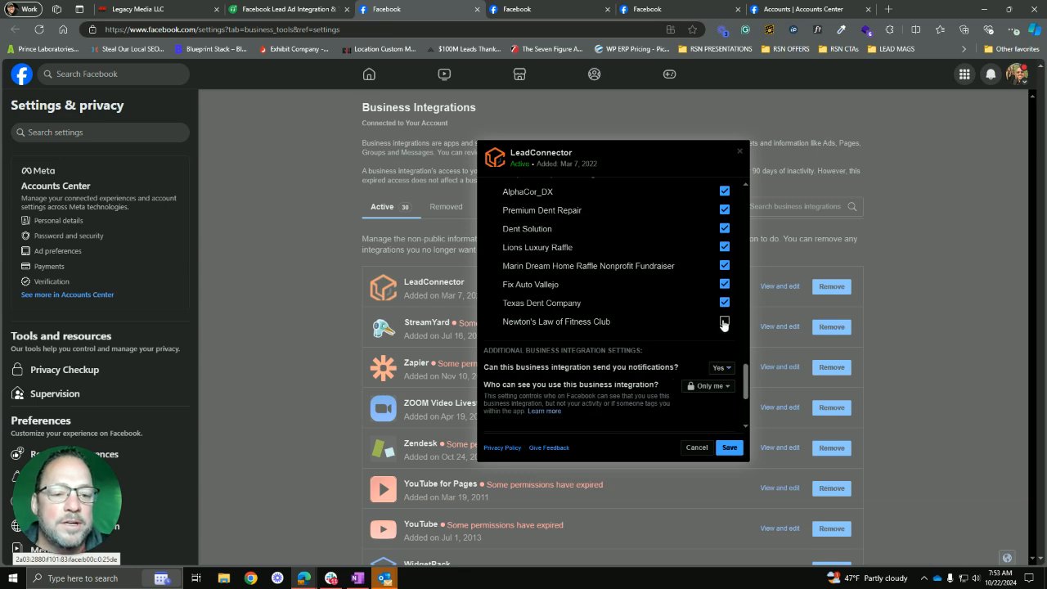
left_click(729, 448)
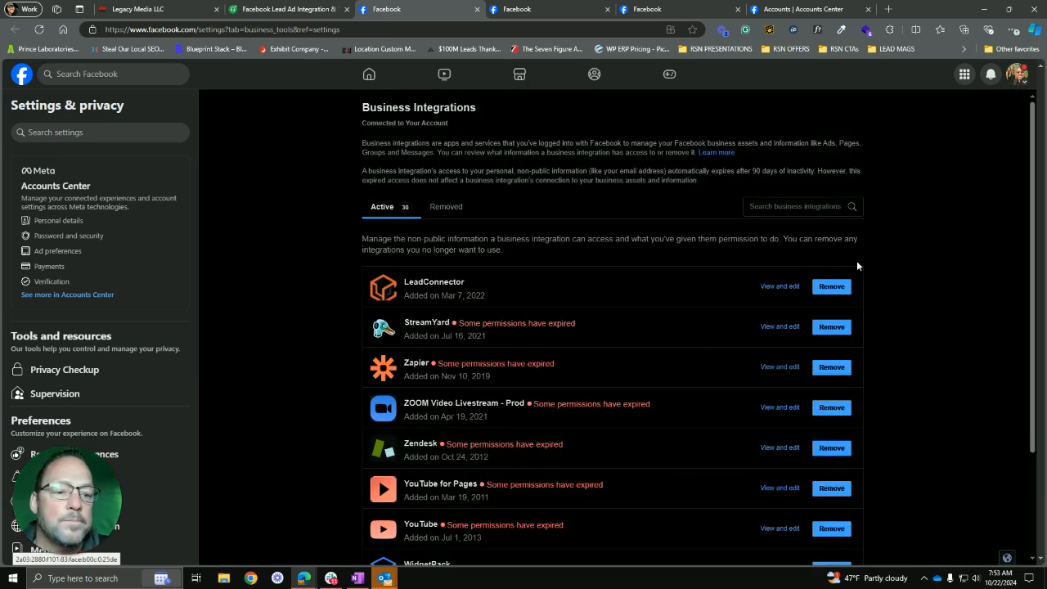
Reopen LeadConnector's permissions, check that all feature toggles are enabled, and save.
left_click(769, 291)
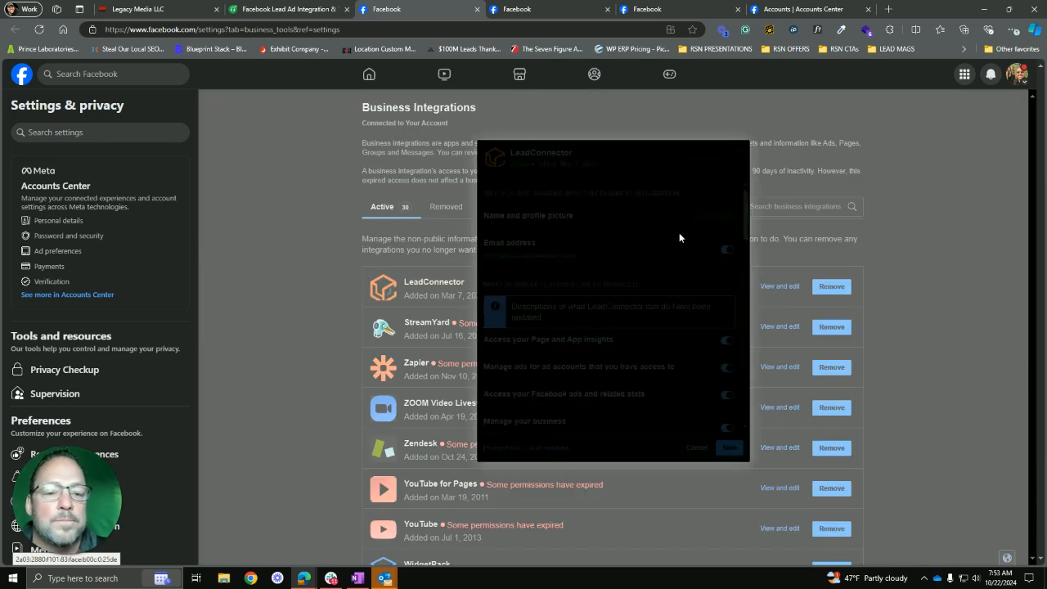
scroll(662, 249, "down", 10)
scroll(662, 248, "down", 5)
scroll(698, 316, "up", 2)
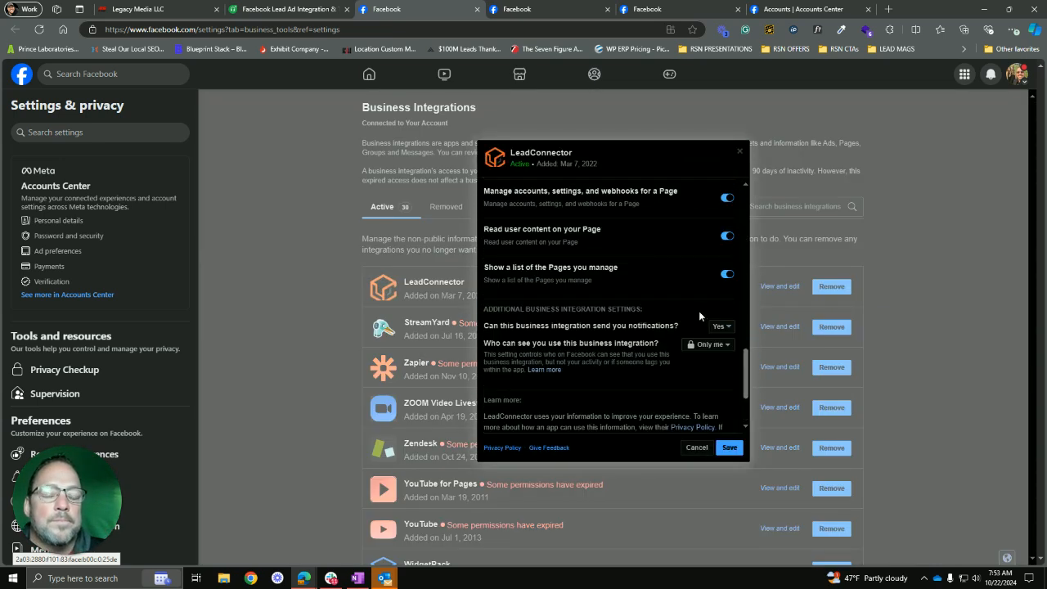
scroll(654, 328, "down", 2)
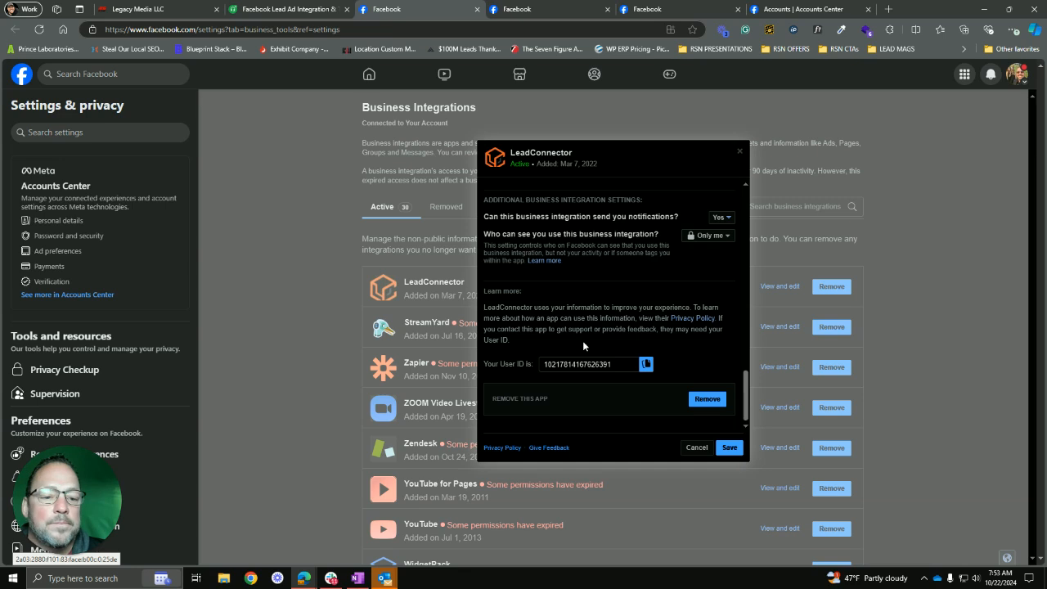
scroll(582, 342, "up", 5)
scroll(583, 346, "up", 8)
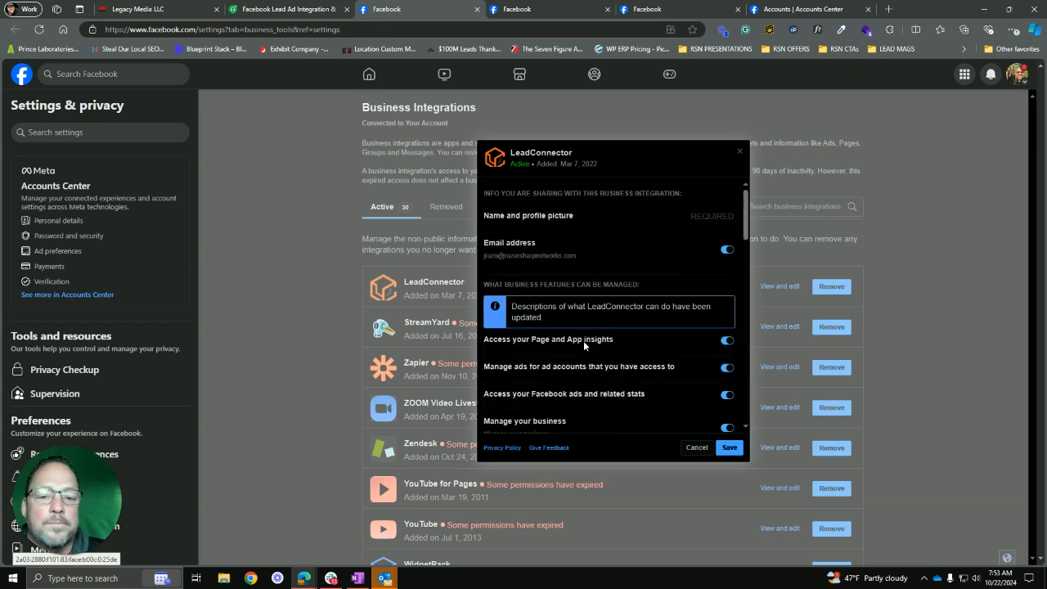
left_click(729, 447)
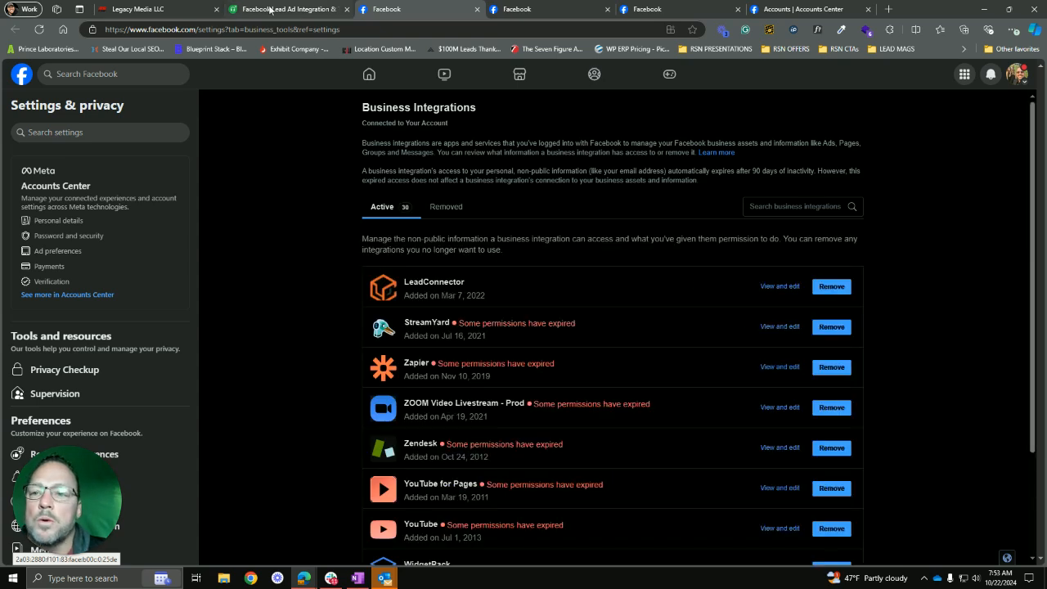
Return to the CRM integrations and delete the location's existing Facebook connection.
left_click(168, 9)
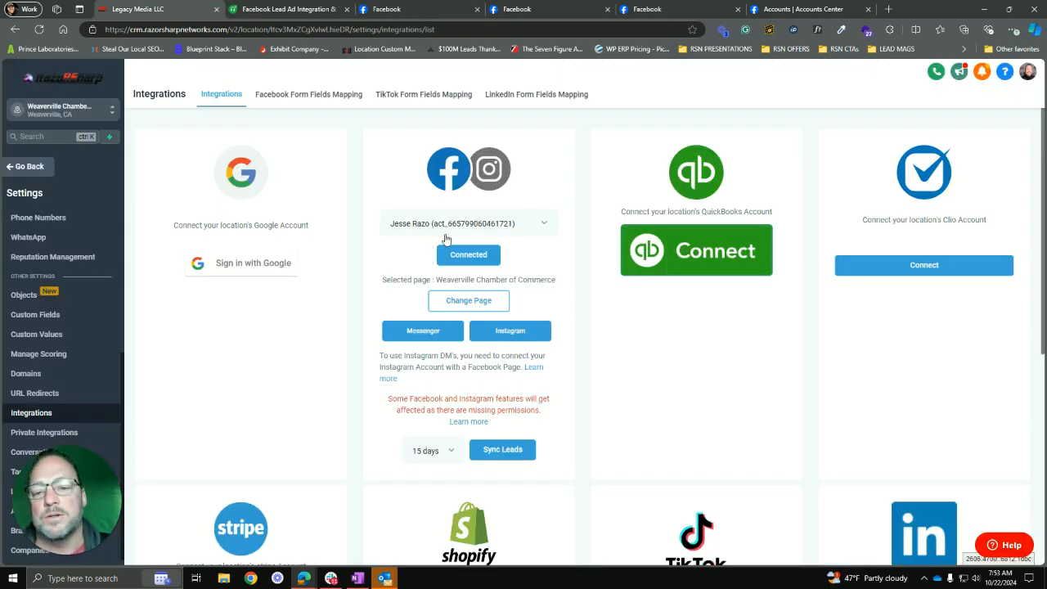
left_click(466, 256)
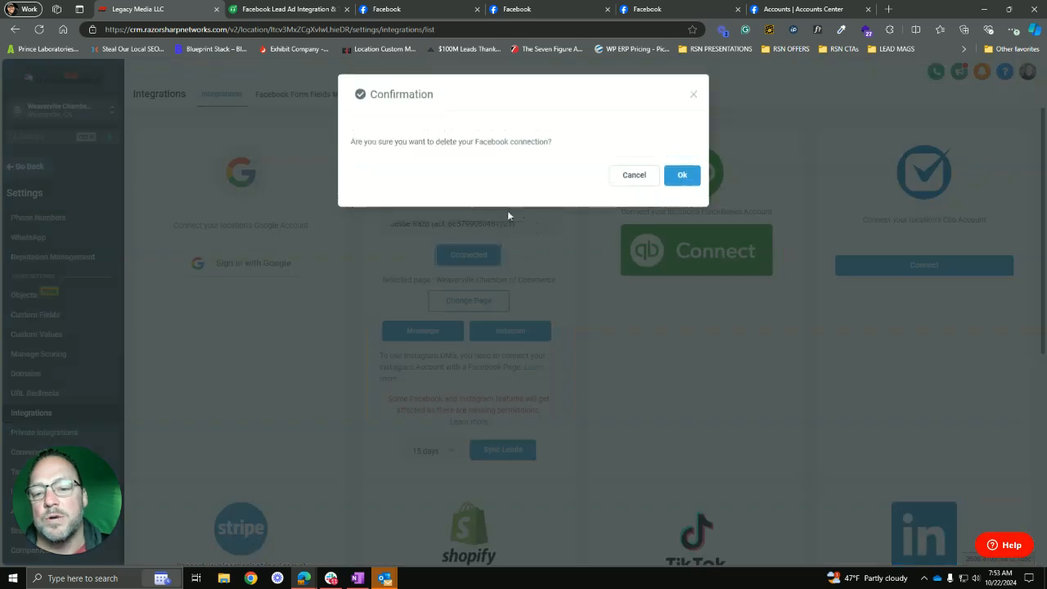
left_click(680, 176)
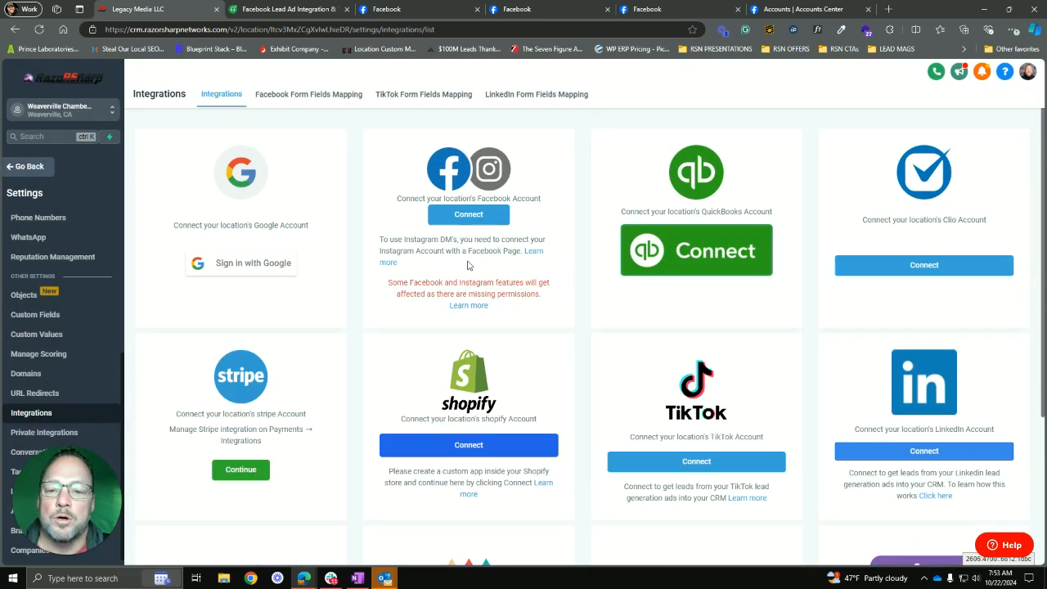
Reconnect the location's Facebook account, linking the Weaverville Chamber of Commerce page together with its Instagram account.
left_click(462, 224)
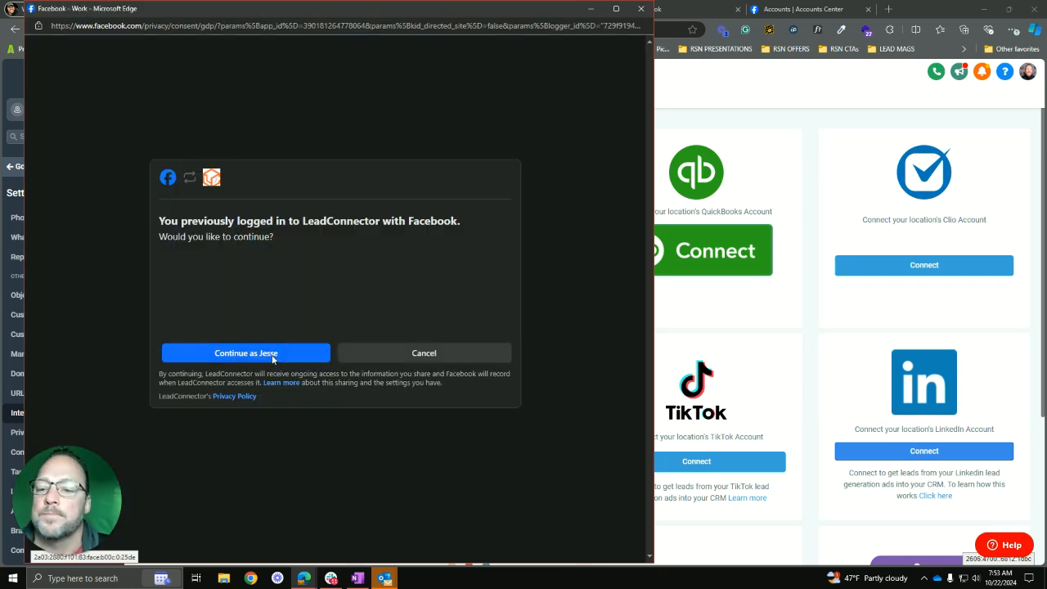
left_click(319, 352)
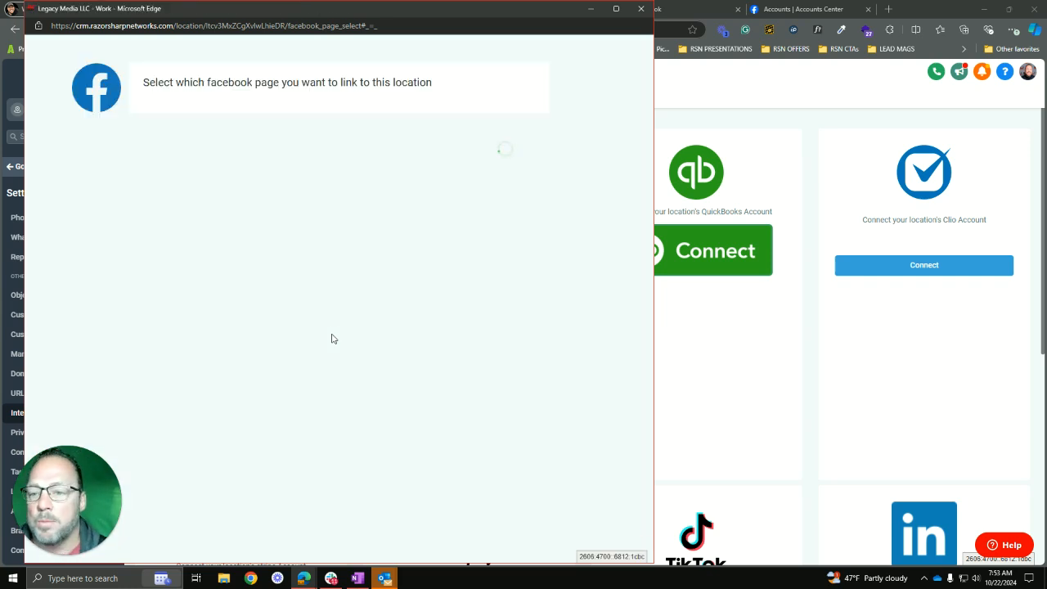
left_click(352, 113)
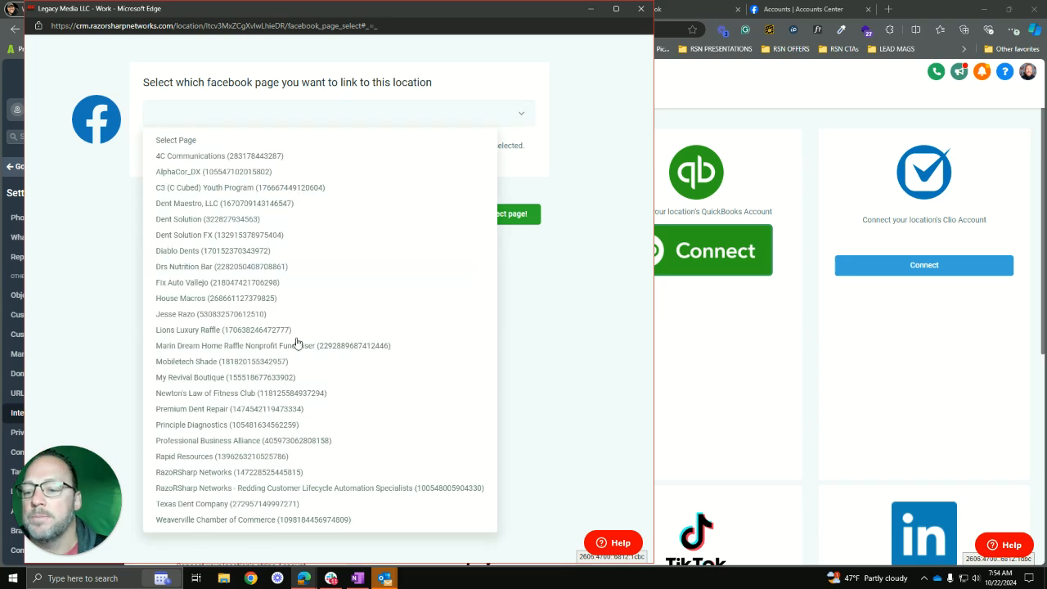
left_click(230, 521)
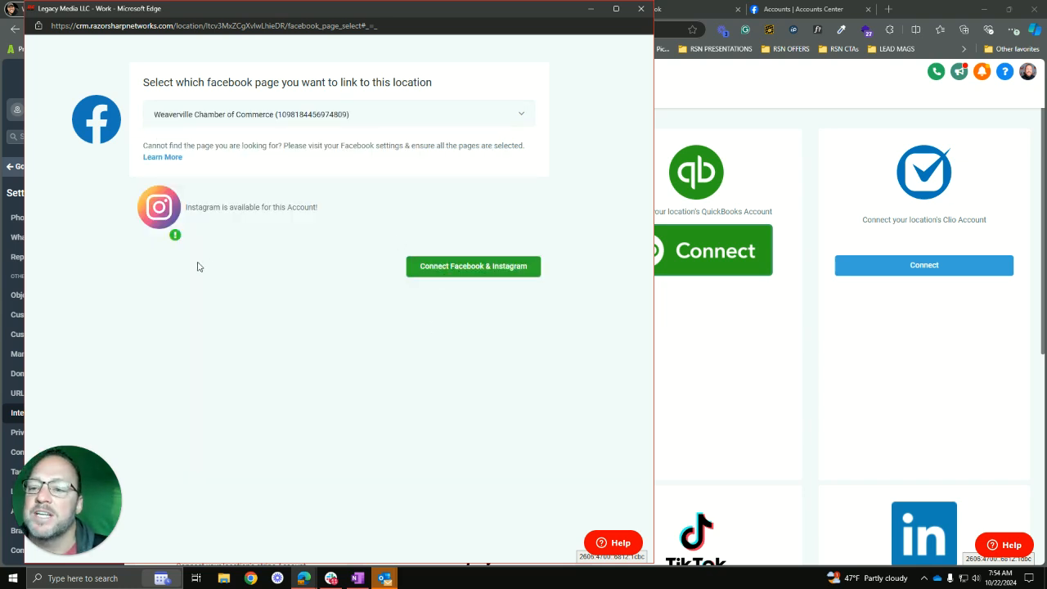
left_click(468, 268)
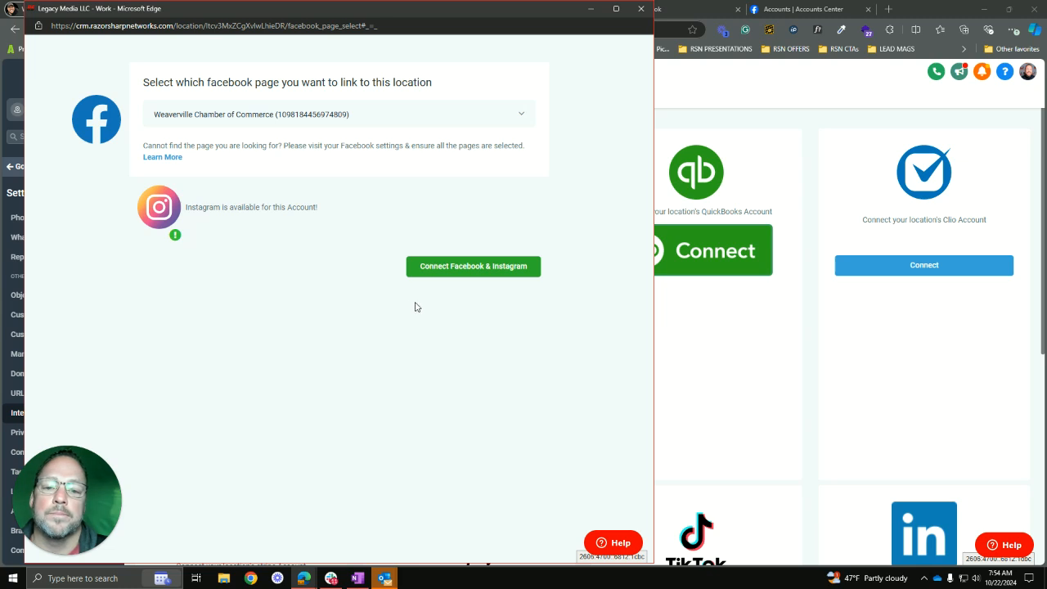
left_click(446, 267)
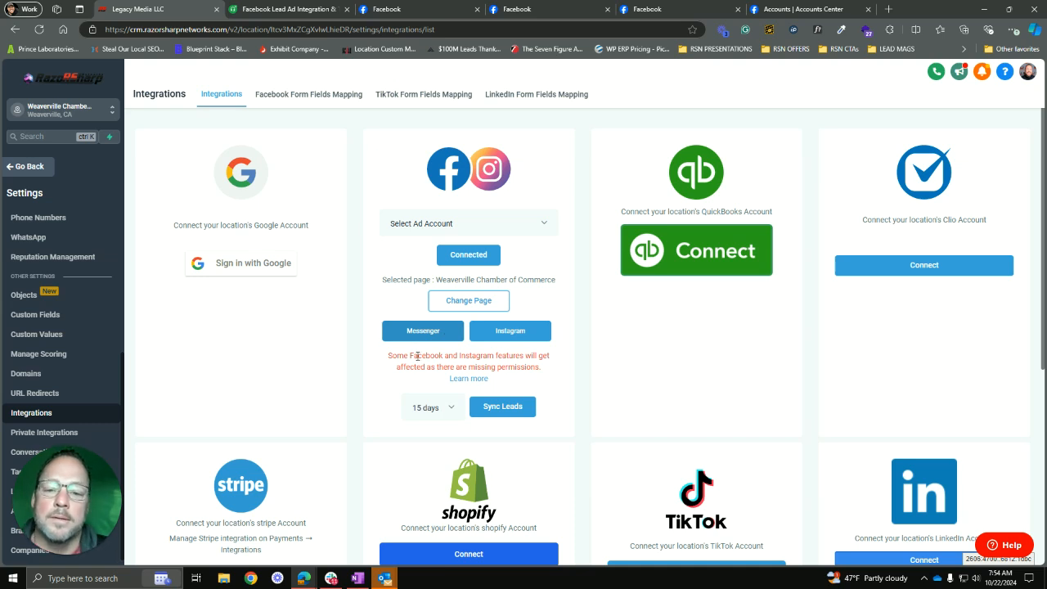
Check the details of the missing-permissions warning on the reconnected Facebook integration and dismiss them.
left_click(469, 380)
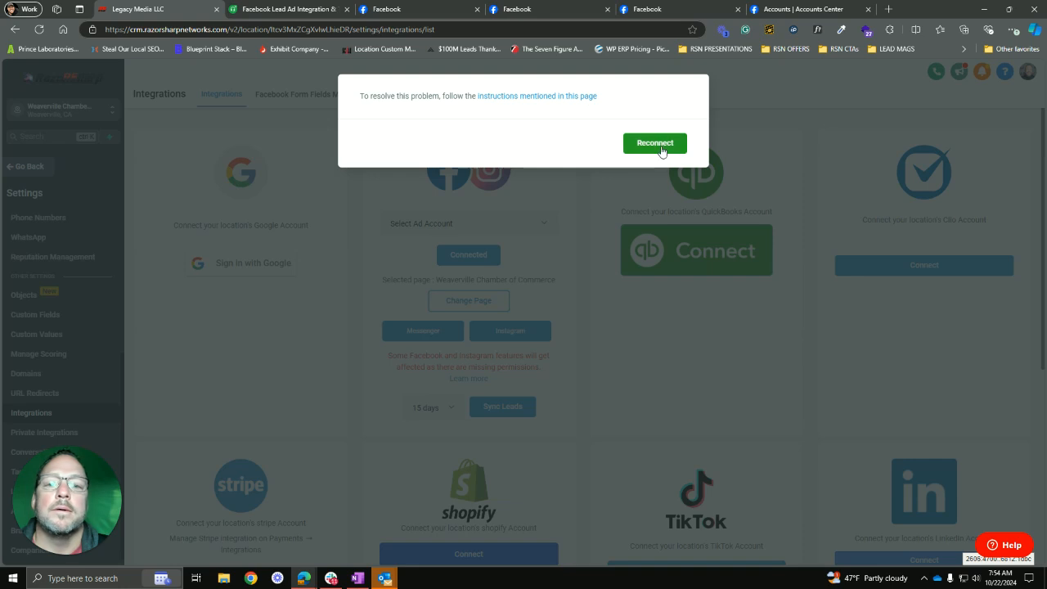
left_click_drag(357, 99, 630, 98)
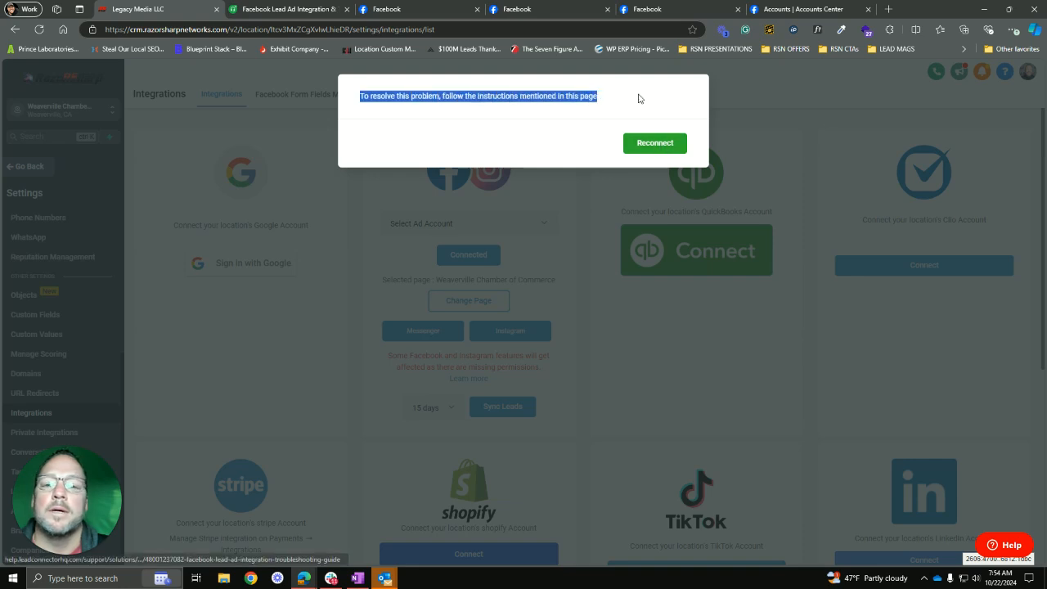
left_click(746, 378)
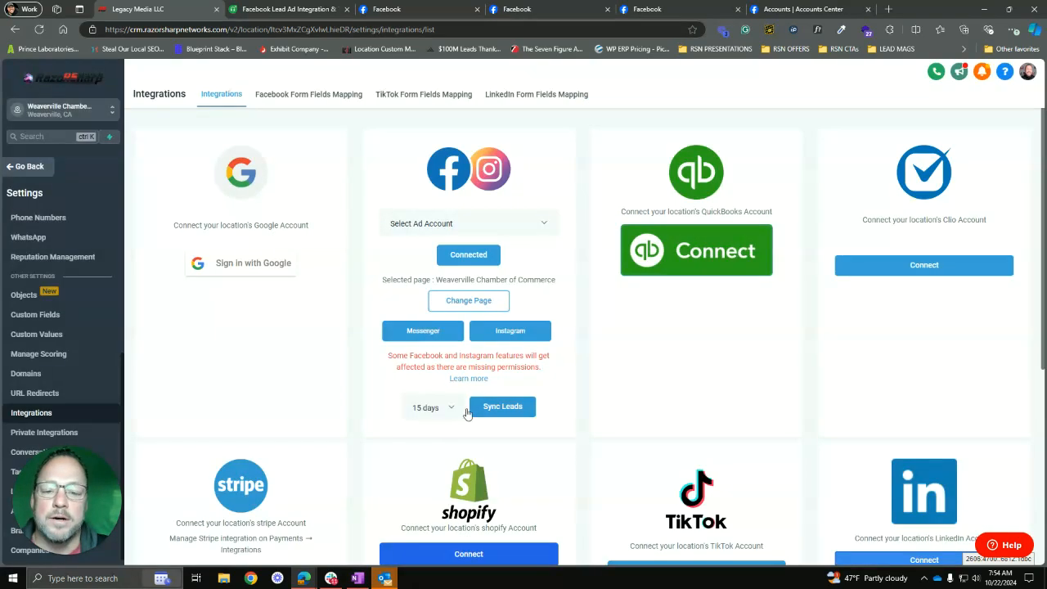
Sync the Facebook leads from the last 15 days and confirm the sync.
left_click(503, 406)
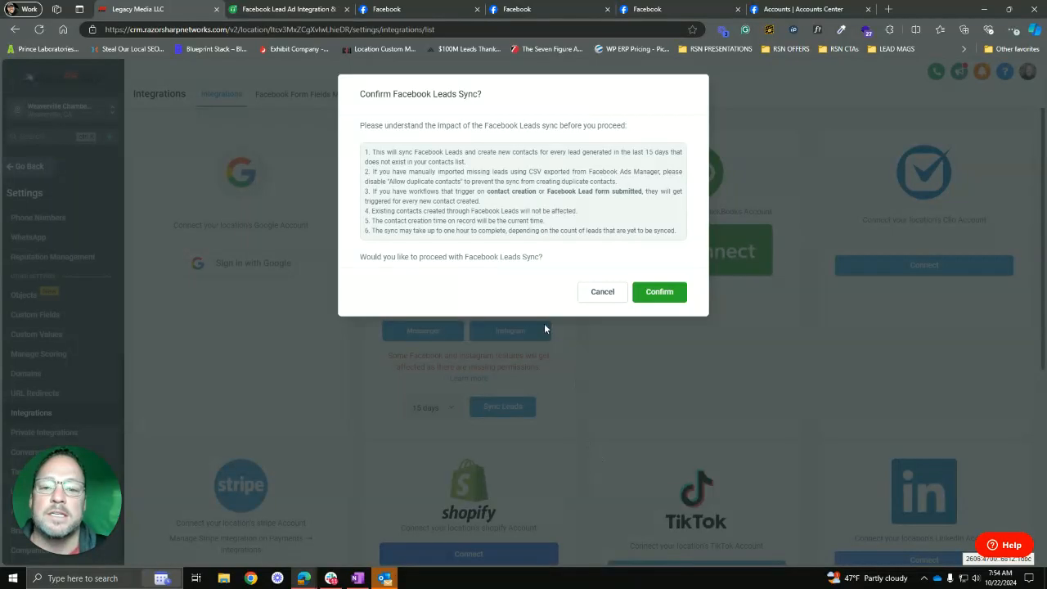
left_click(648, 295)
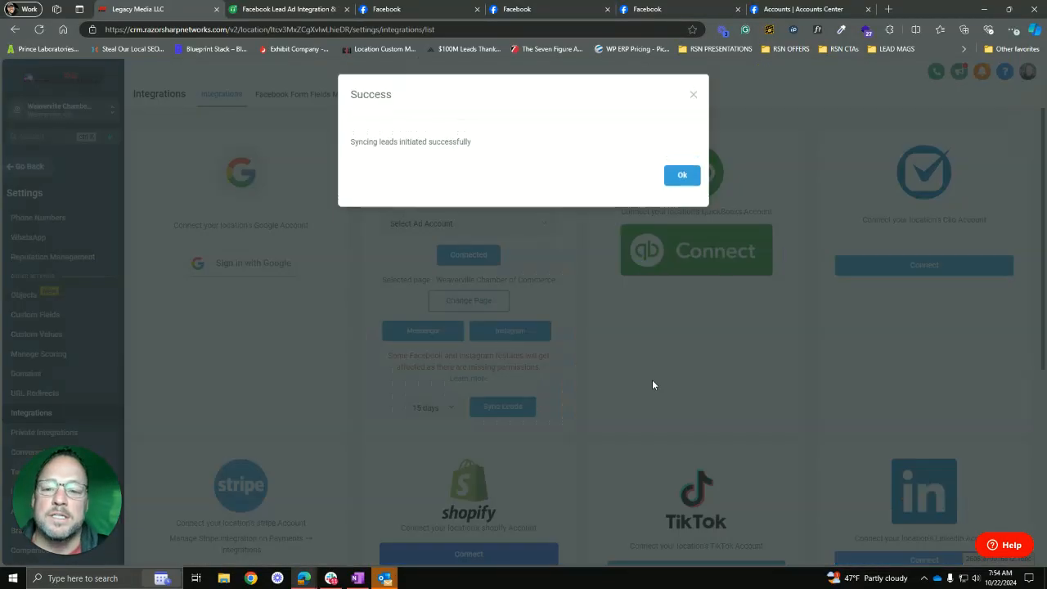
Dismiss the lead sync confirmation and reload the integrations page to recheck the Facebook and Instagram permissions.
left_click(694, 177)
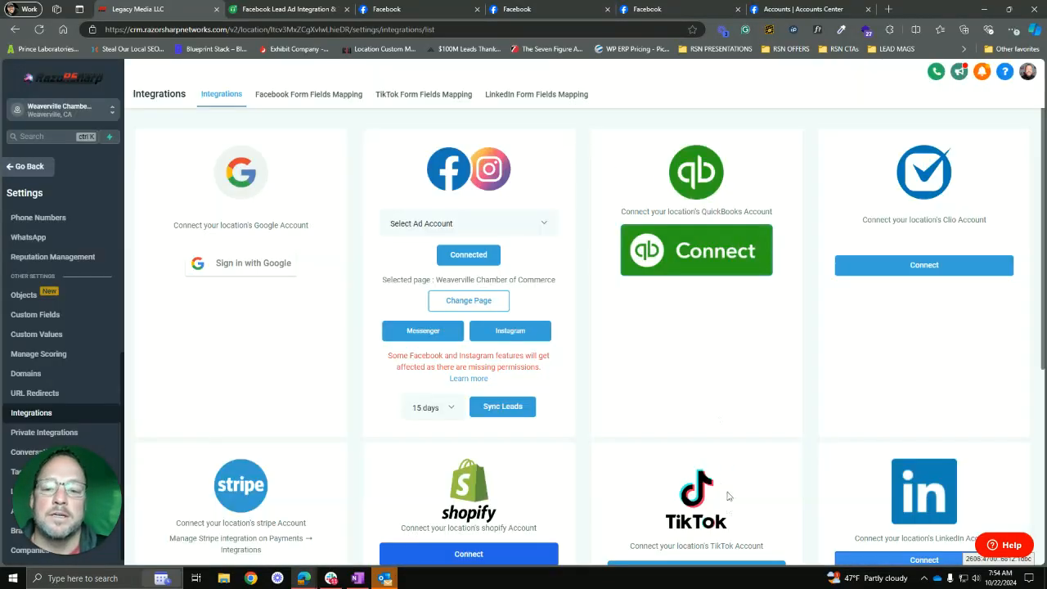
left_click(37, 30)
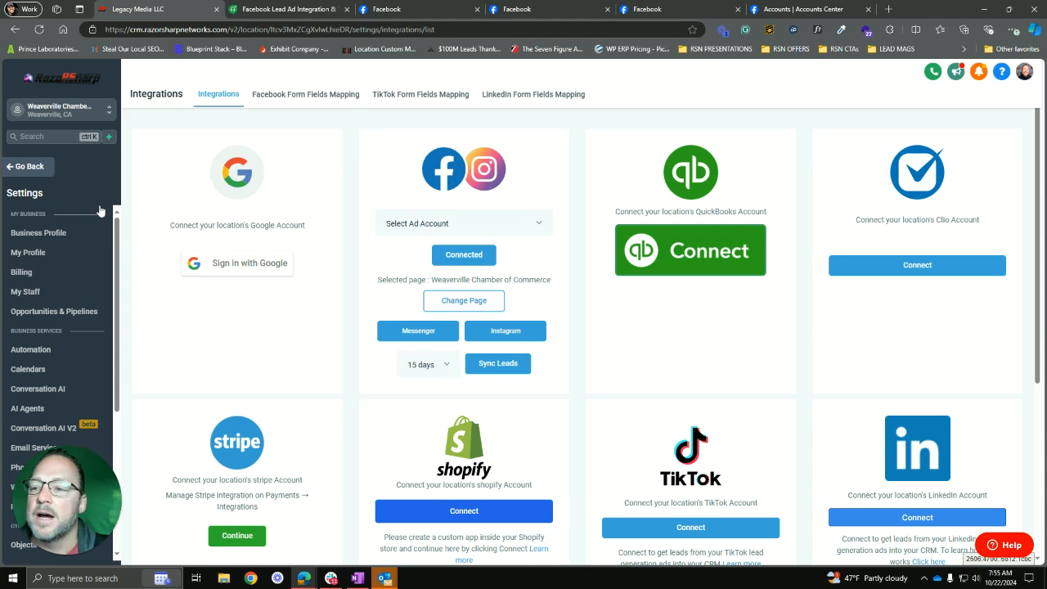
Leave the settings for the marketing Social Planner and show the list of social accounts connected to it.
left_click(30, 167)
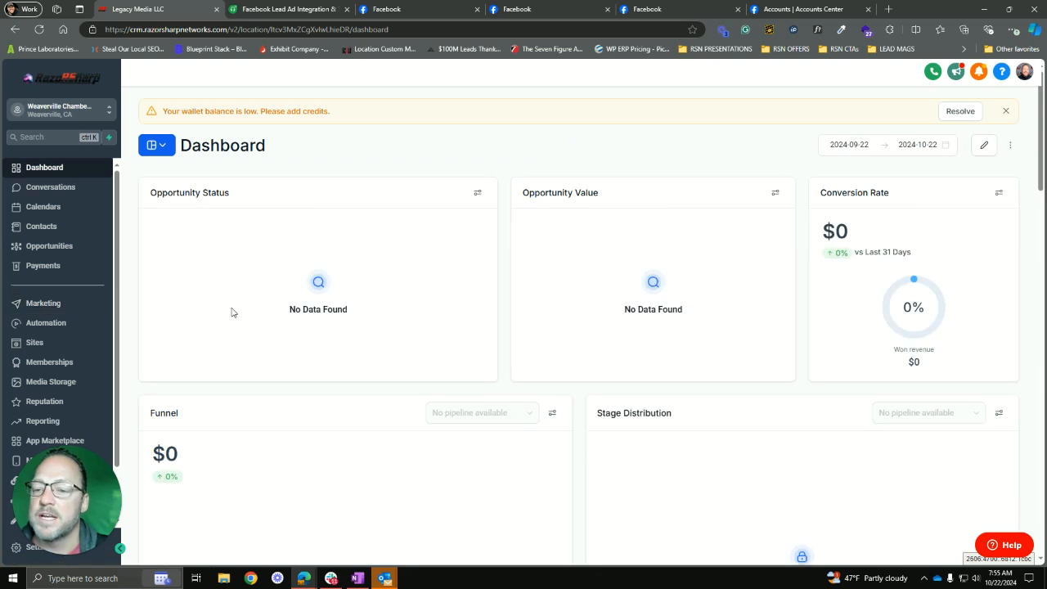
left_click(45, 301)
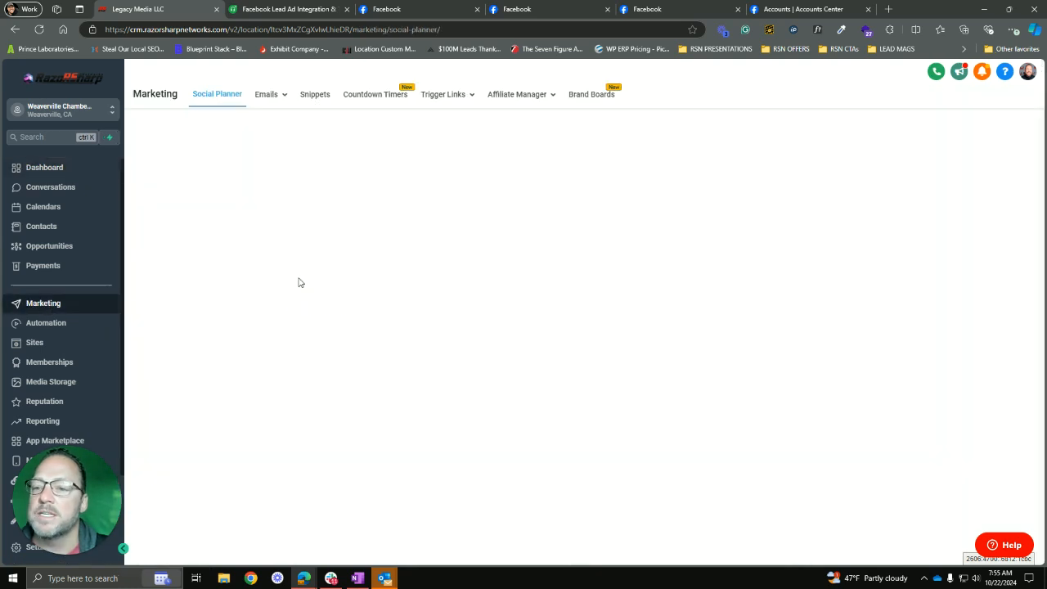
left_click(271, 217)
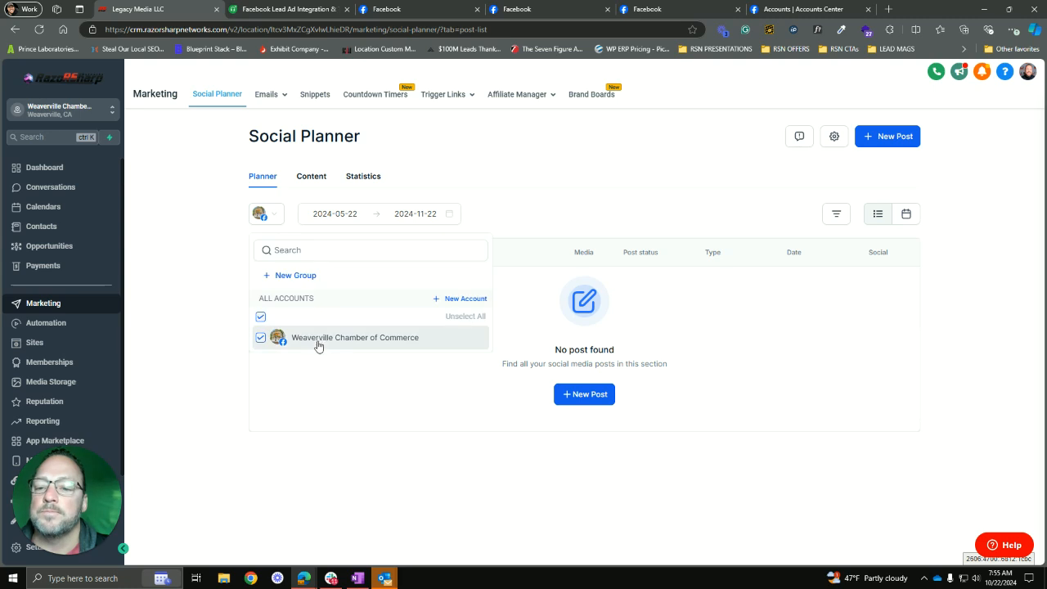
Start connecting a new Instagram account to the Social Planner and authorize LeadConnector through the existing Facebook login.
left_click(494, 305)
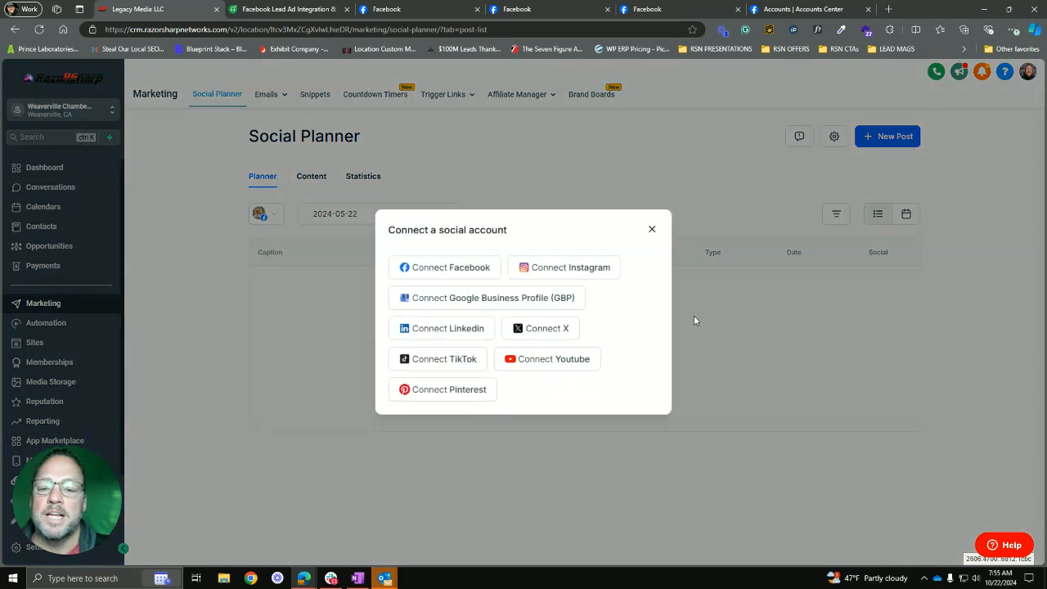
left_click(551, 266)
left_click(605, 415)
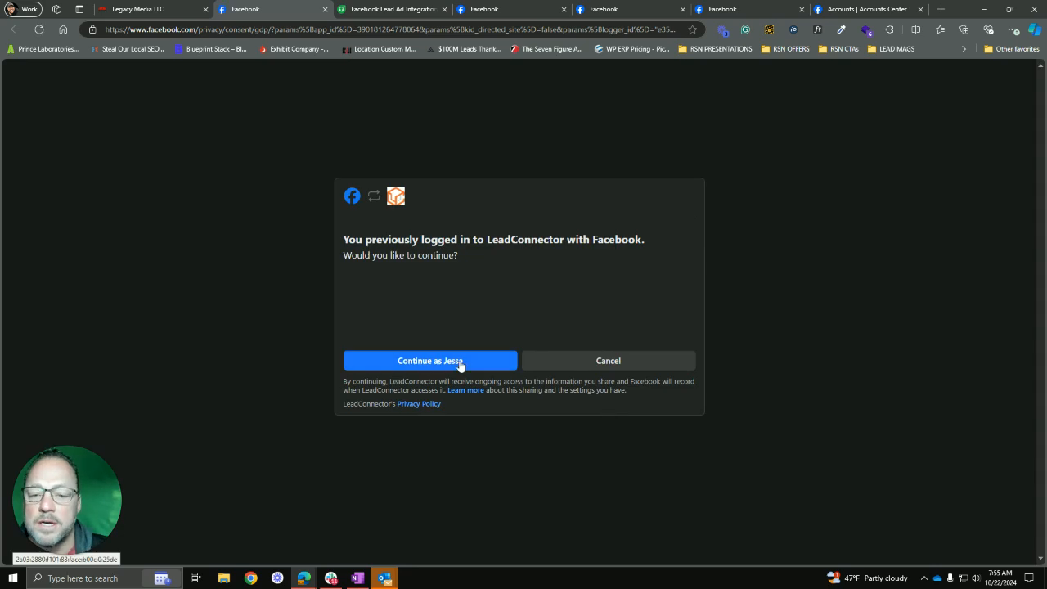
left_click(460, 363)
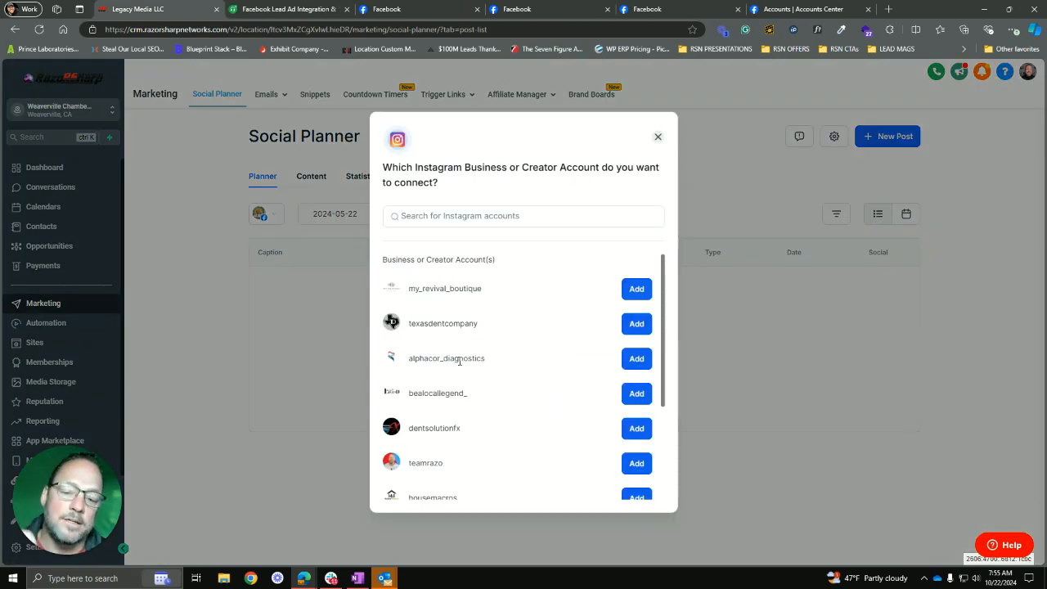
Search the Instagram accounts for "We", add weavervillechamberofcommerce to the Social Planner and close the account selection.
left_click(446, 217)
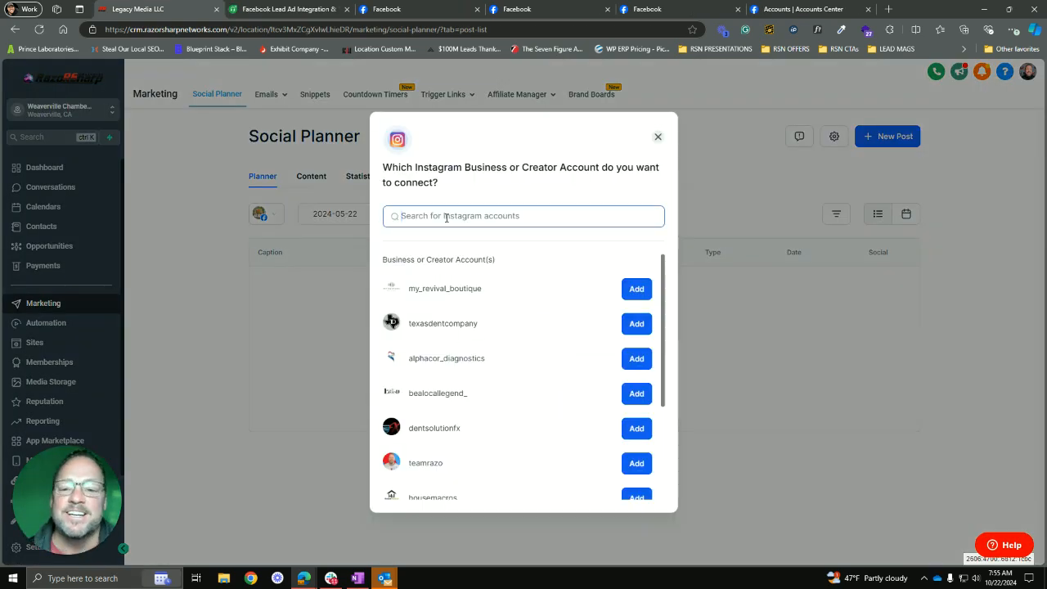
type("We")
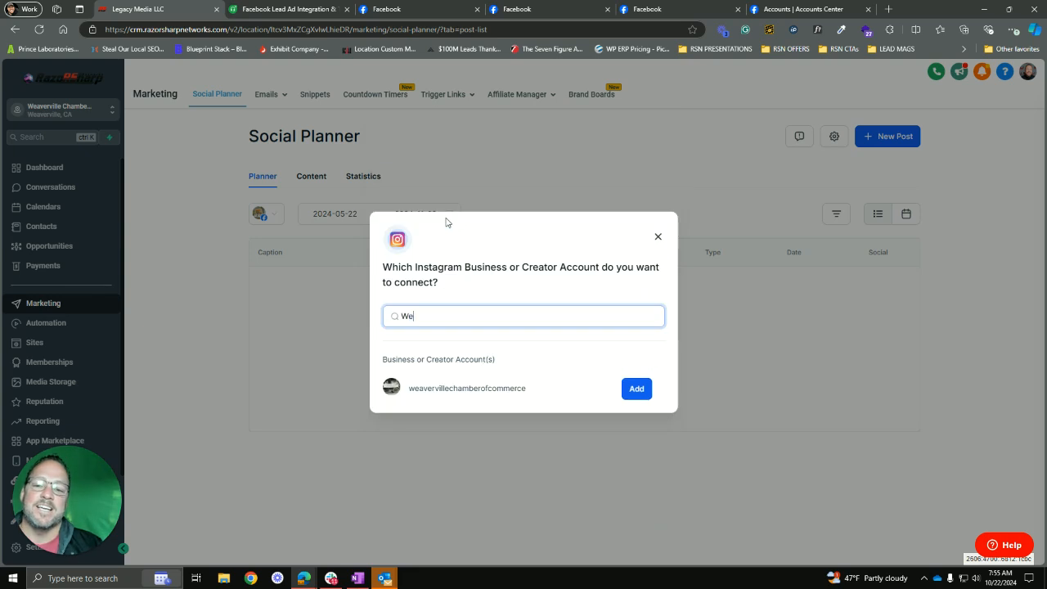
left_click(640, 391)
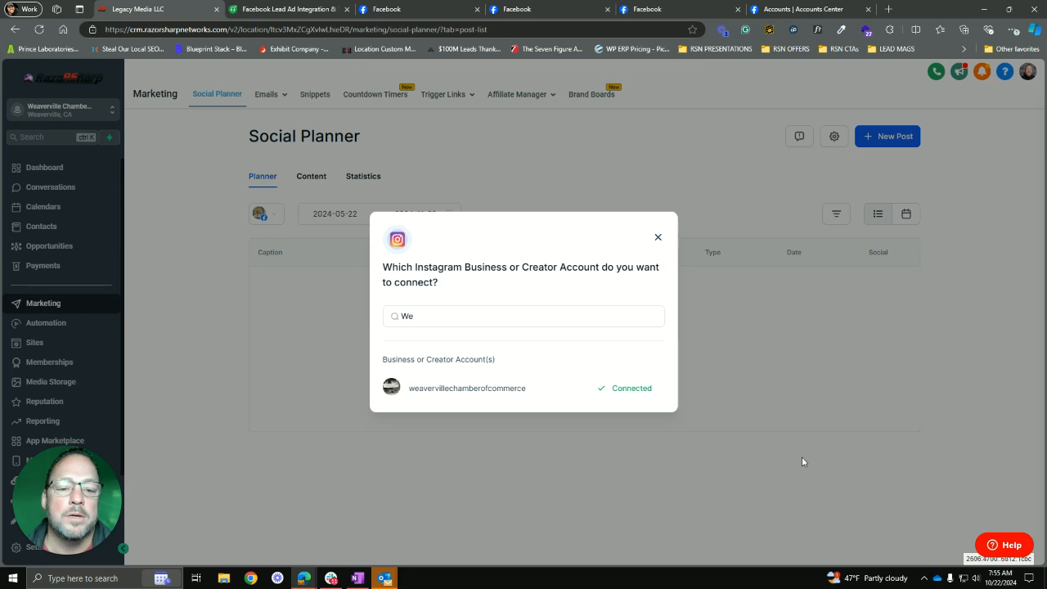
left_click(657, 236)
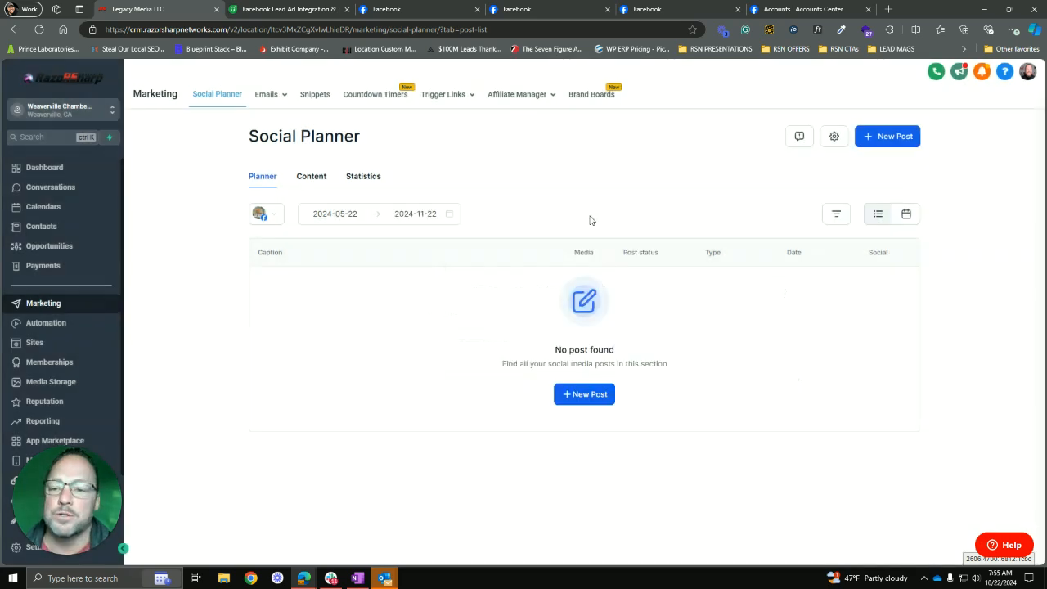